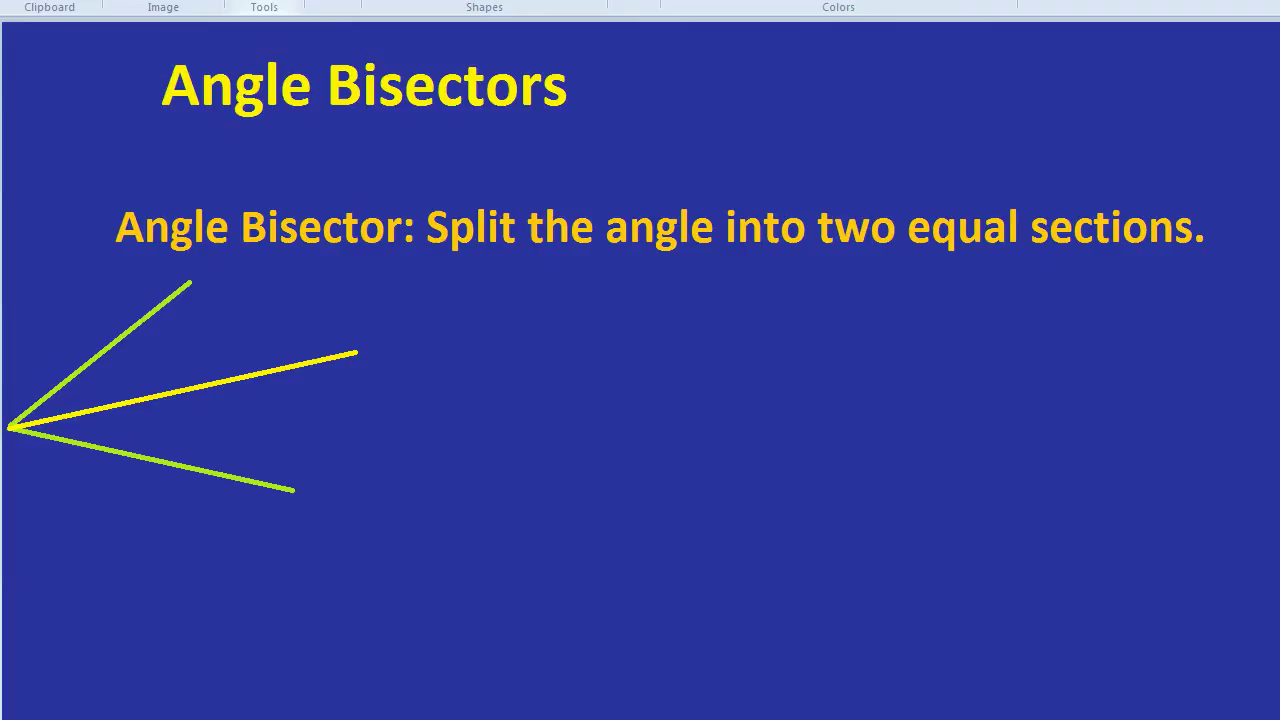
# Add a text box reading '1) Get out our compass.' and '2) Mark two points on the angle'.
pyautogui.click(462, 288)
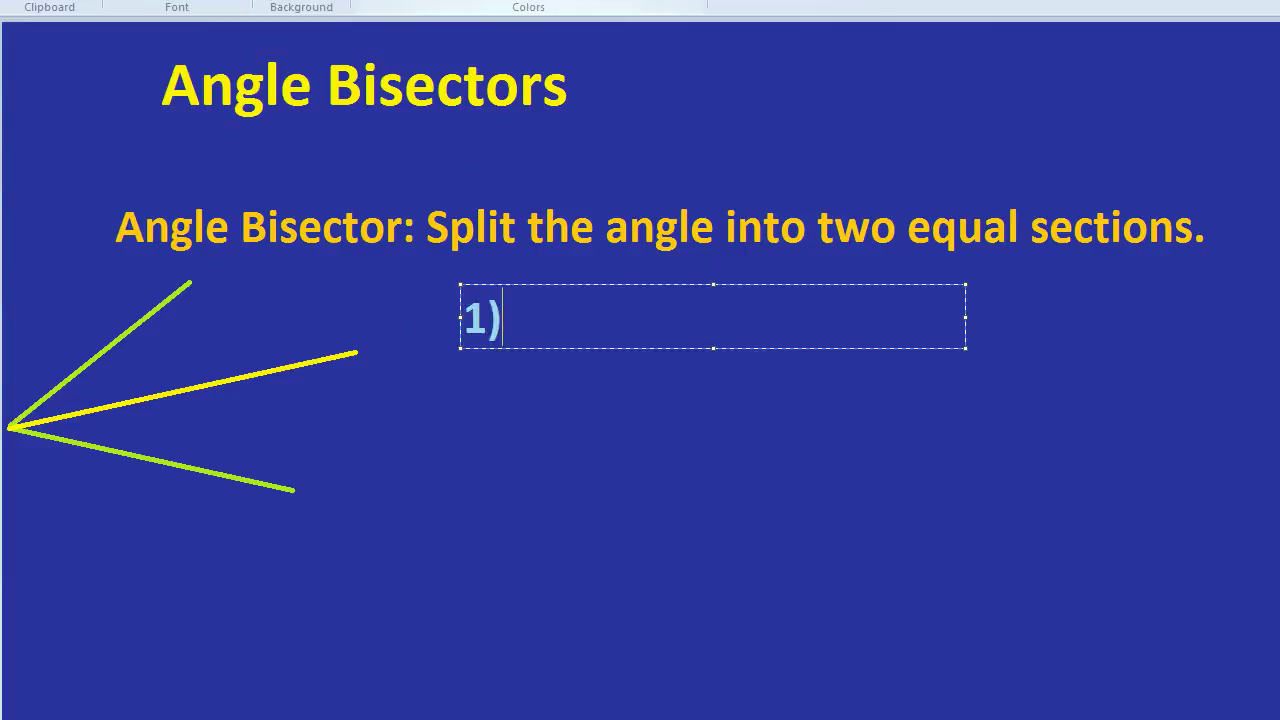
pyautogui.write('1) Get out our')
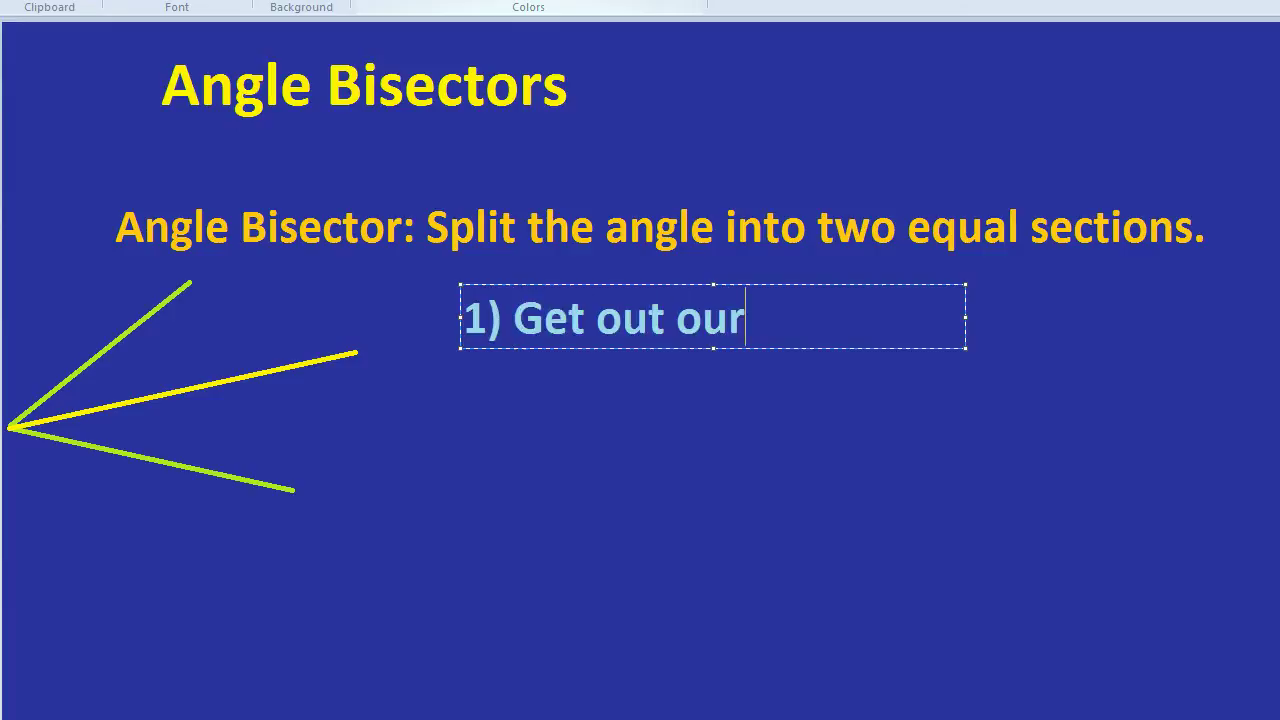
pyautogui.write(' compass')
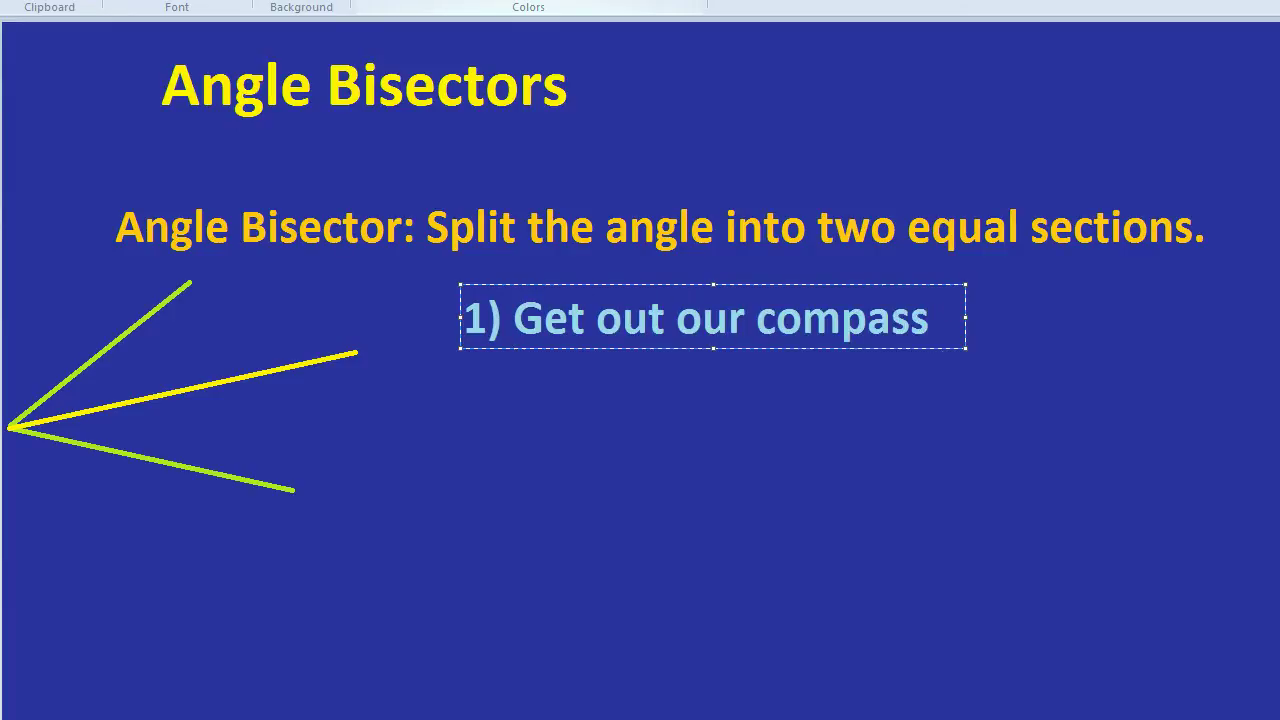
pyautogui.write('.')
pyautogui.press('Return')
pyautogui.write('2')
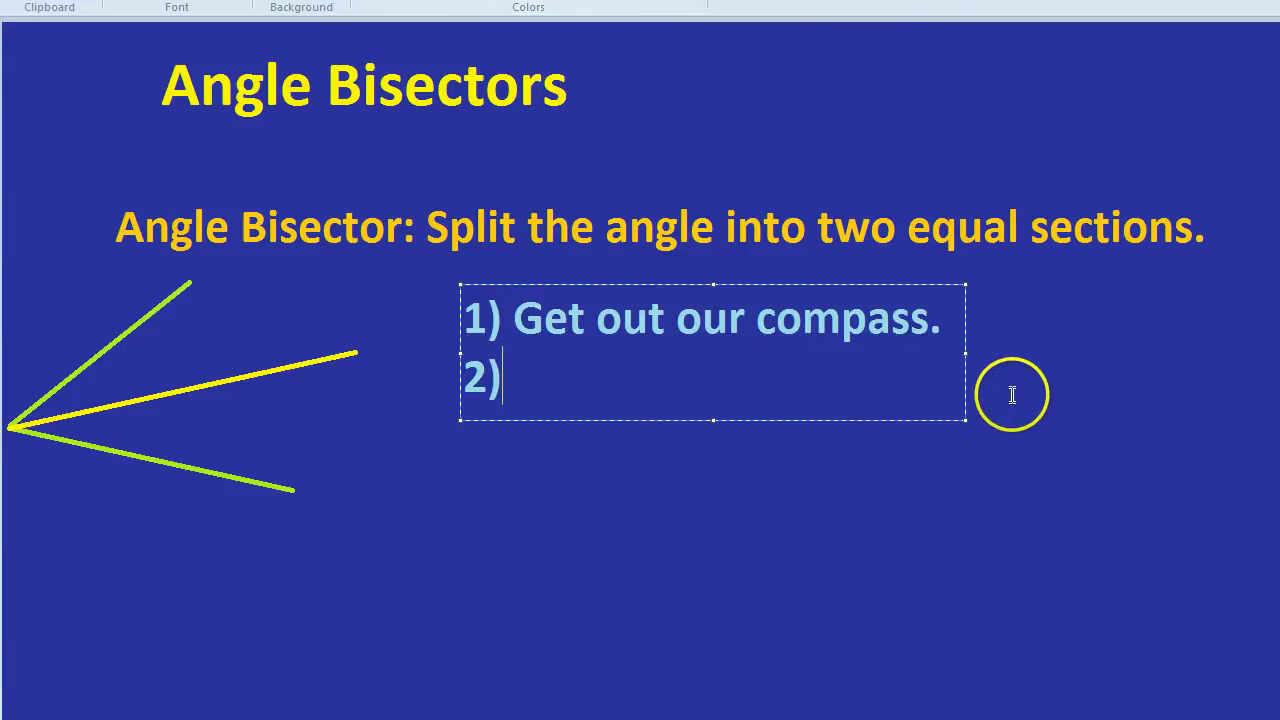
pyautogui.moveTo(963, 420); pyautogui.dragTo(1226, 553)
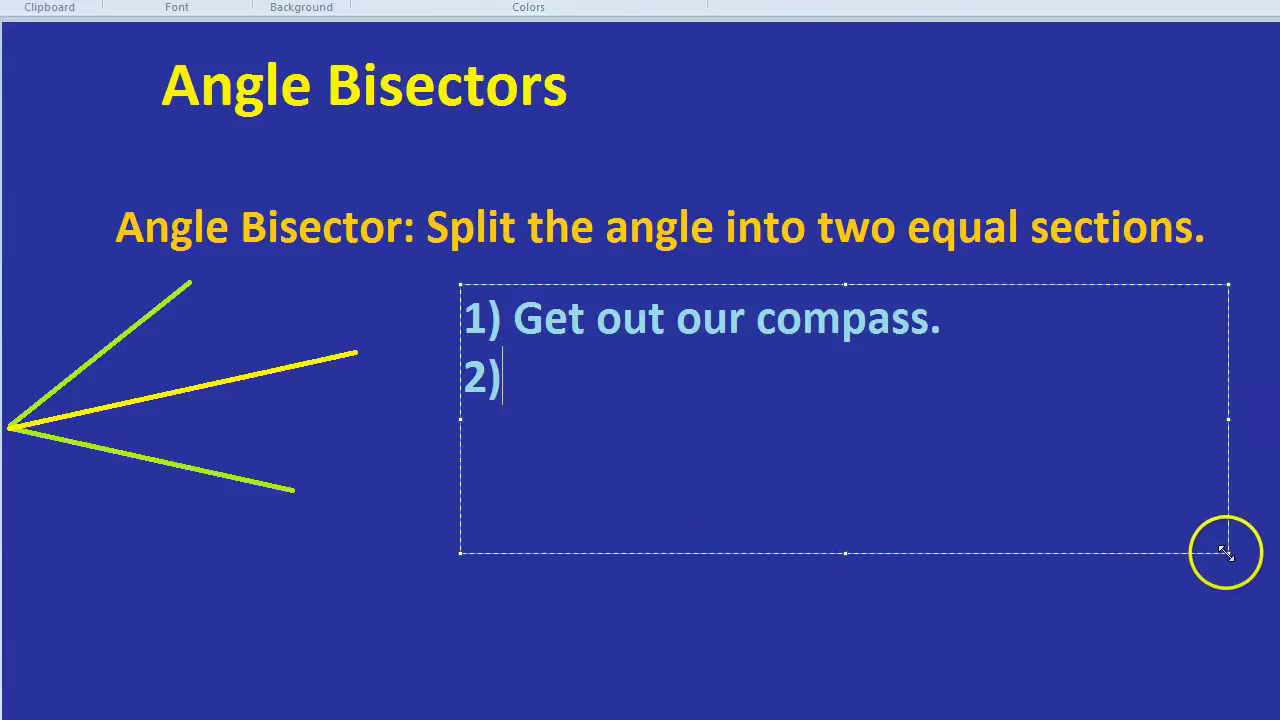
pyautogui.write(')')
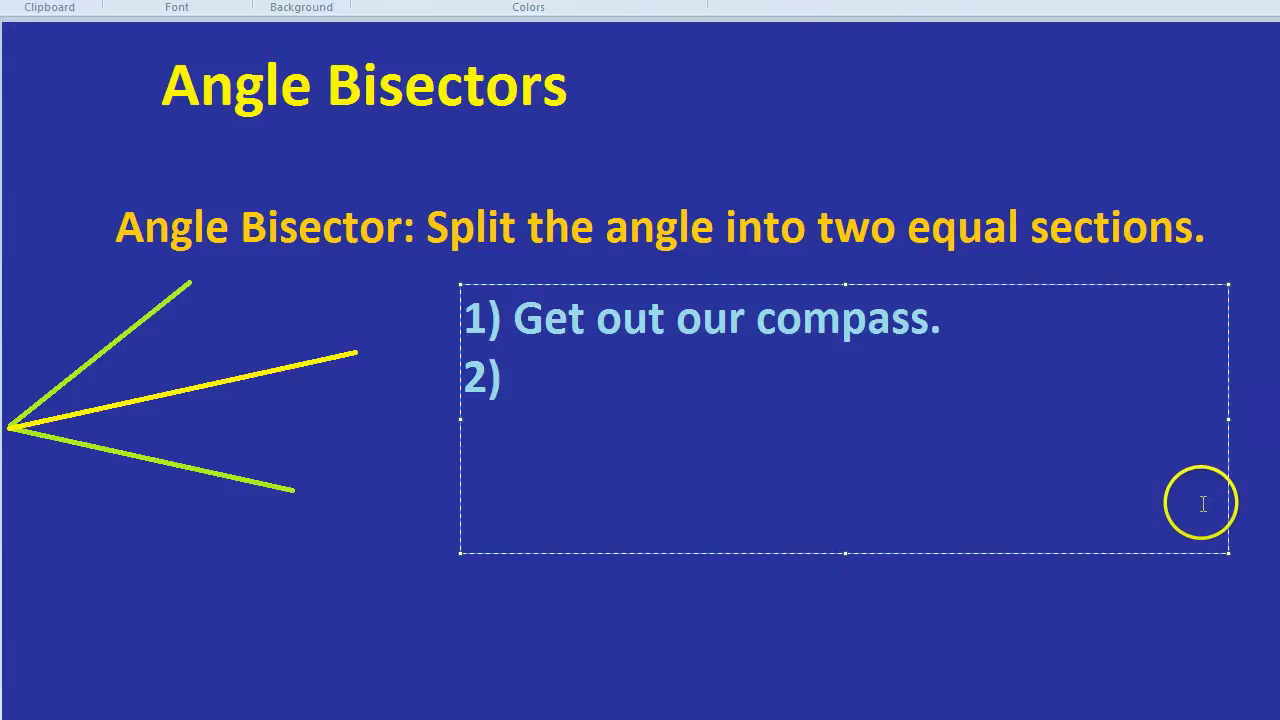
pyautogui.write(' Mark two poi')
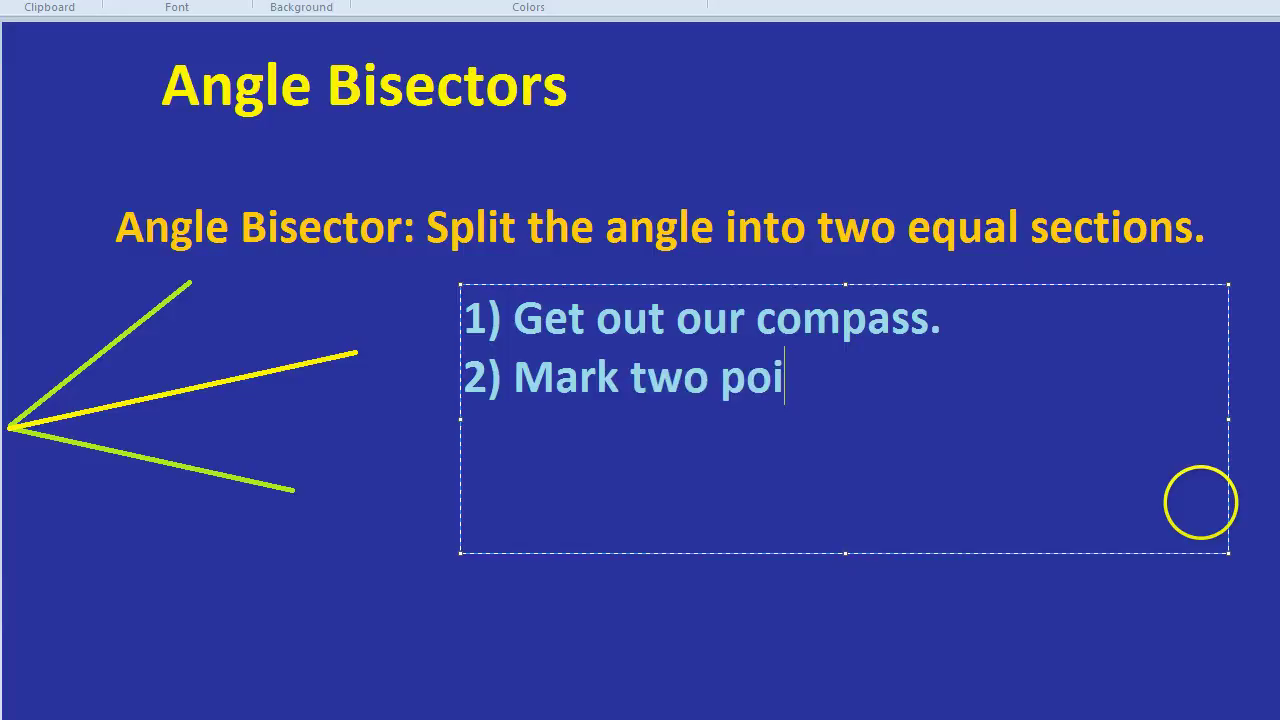
pyautogui.write('nts on the angle')
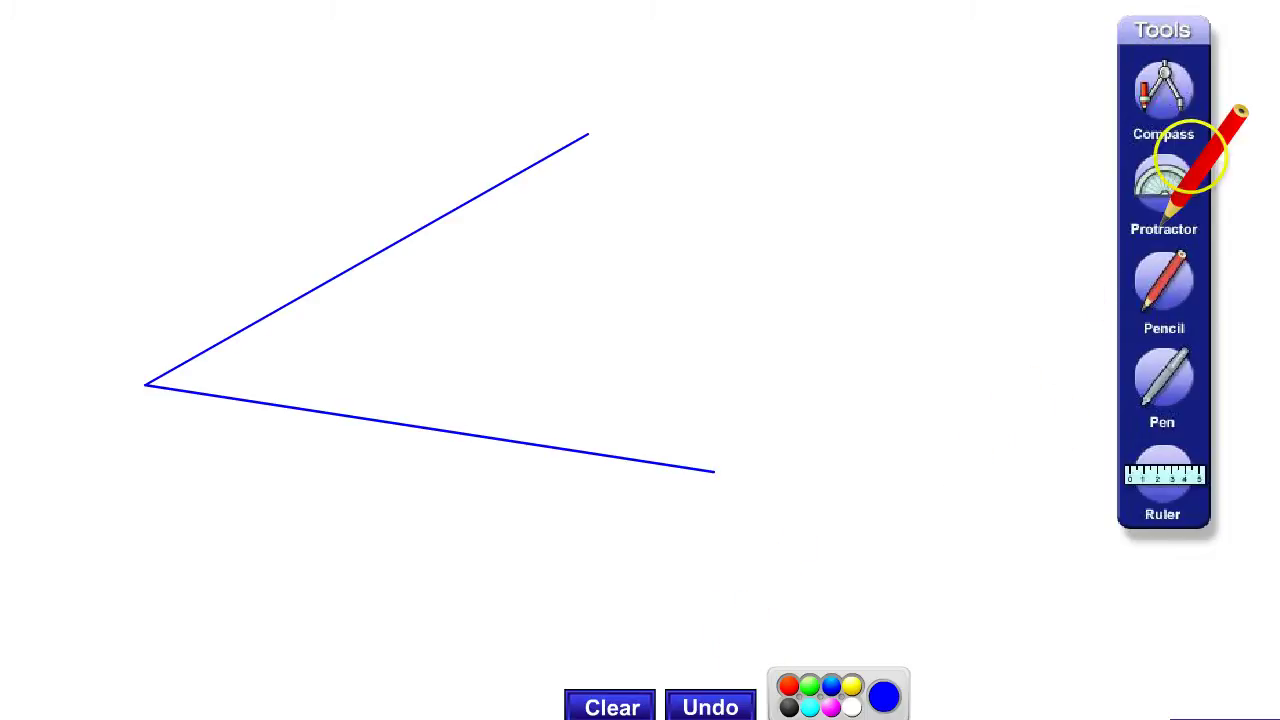
# Place a compass with its point on the angle's vertex and set its opening width.
pyautogui.click(1163, 95)
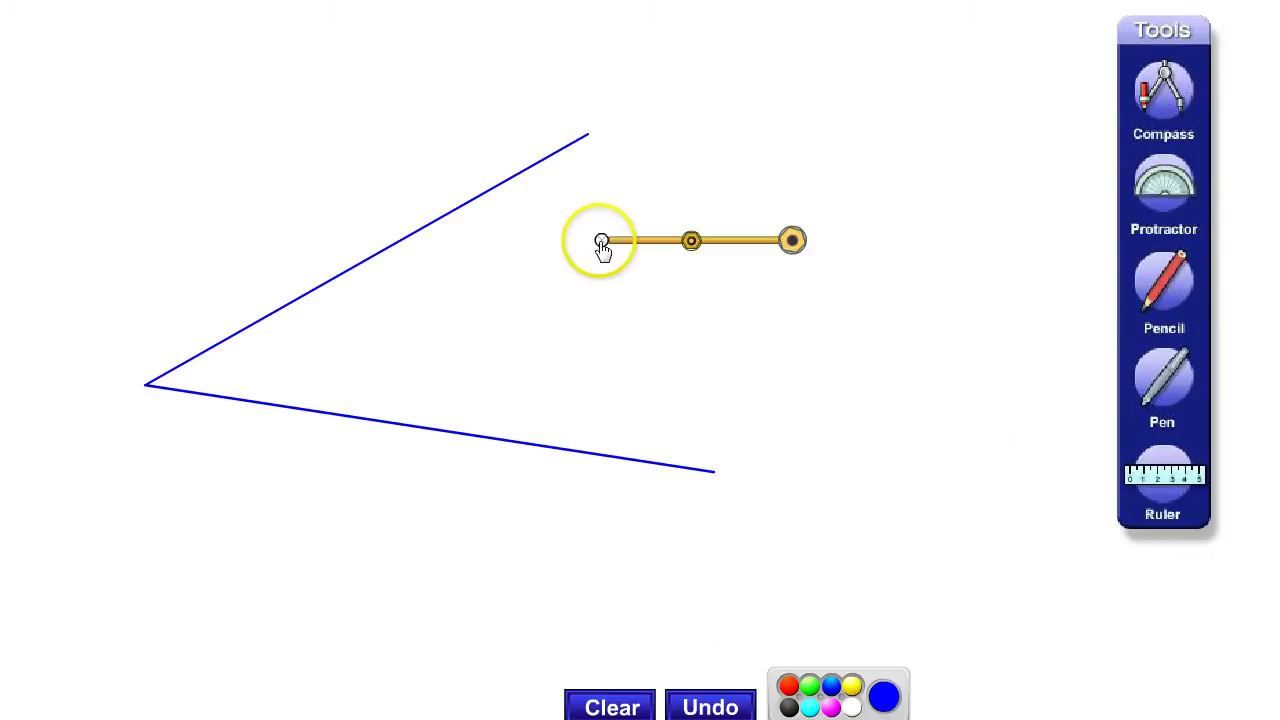
pyautogui.moveTo(601, 242); pyautogui.dragTo(149, 386)
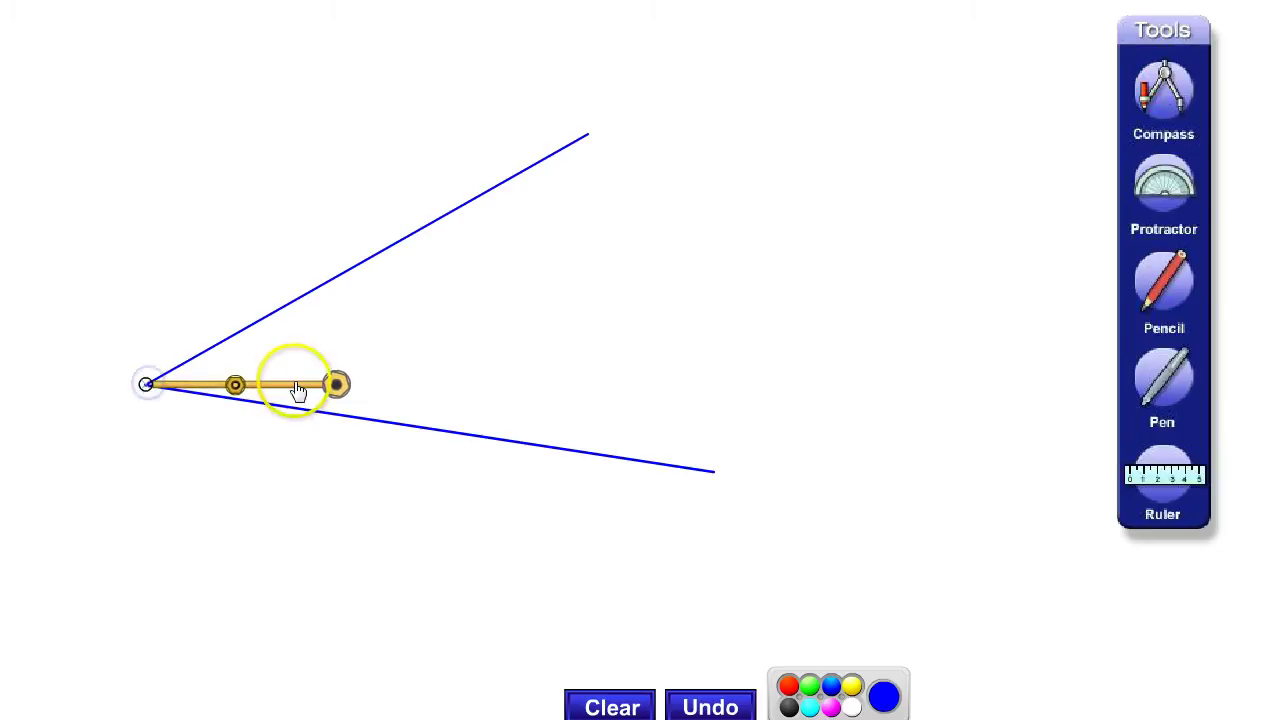
pyautogui.moveTo(297, 380); pyautogui.dragTo(510, 318)
pyautogui.click(441, 328)
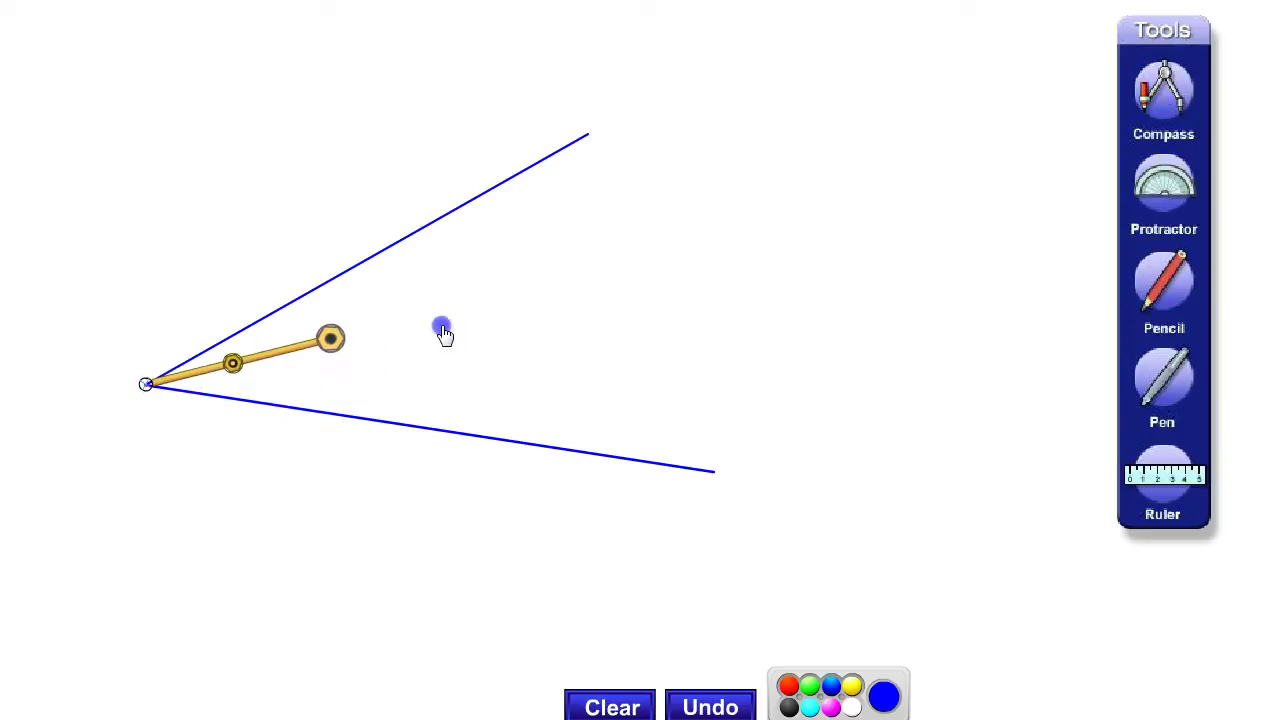
pyautogui.moveTo(329, 345); pyautogui.dragTo(468, 292)
pyautogui.click(392, 318)
pyautogui.moveTo(392, 318); pyautogui.dragTo(390, 282)
# Draw matching compass arc marks across the upper and lower rays.
pyautogui.click(300, 315)
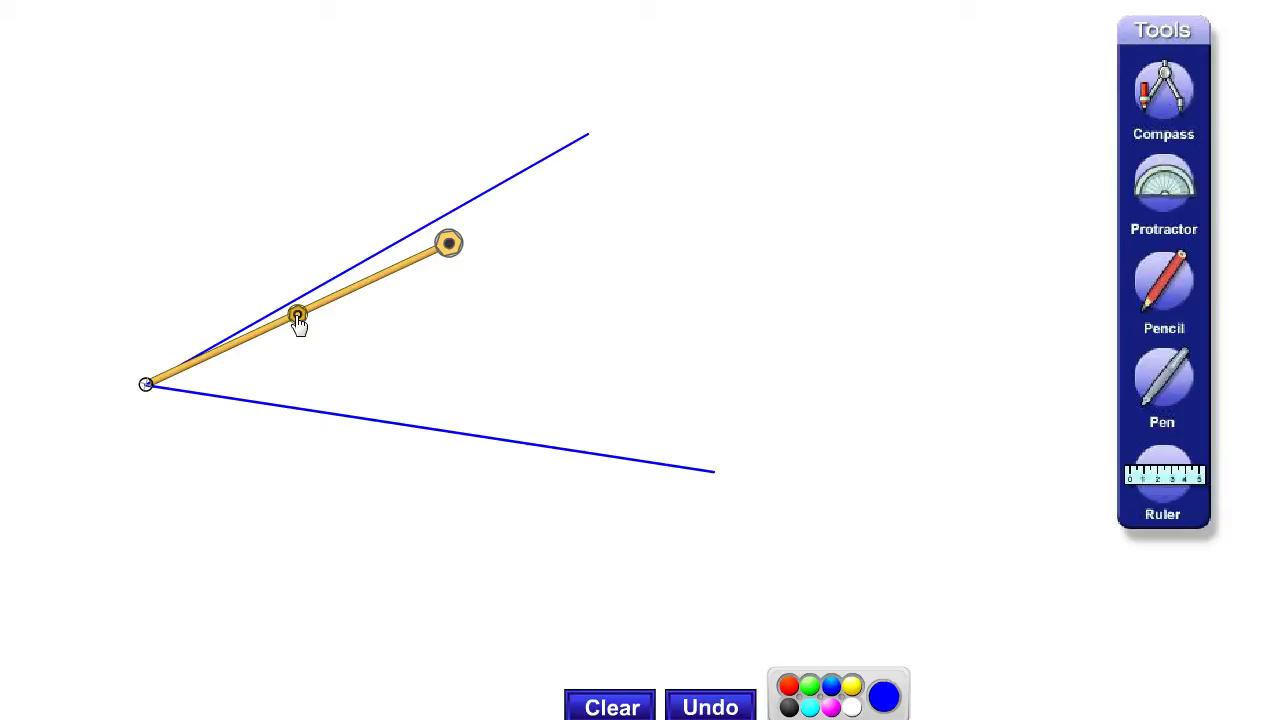
pyautogui.moveTo(298, 323)
pyautogui.mouseDown()
pyautogui.moveTo(297, 294)
pyautogui.moveTo(318, 316)
pyautogui.mouseUp()
pyautogui.moveTo(391, 286); pyautogui.dragTo(411, 406)
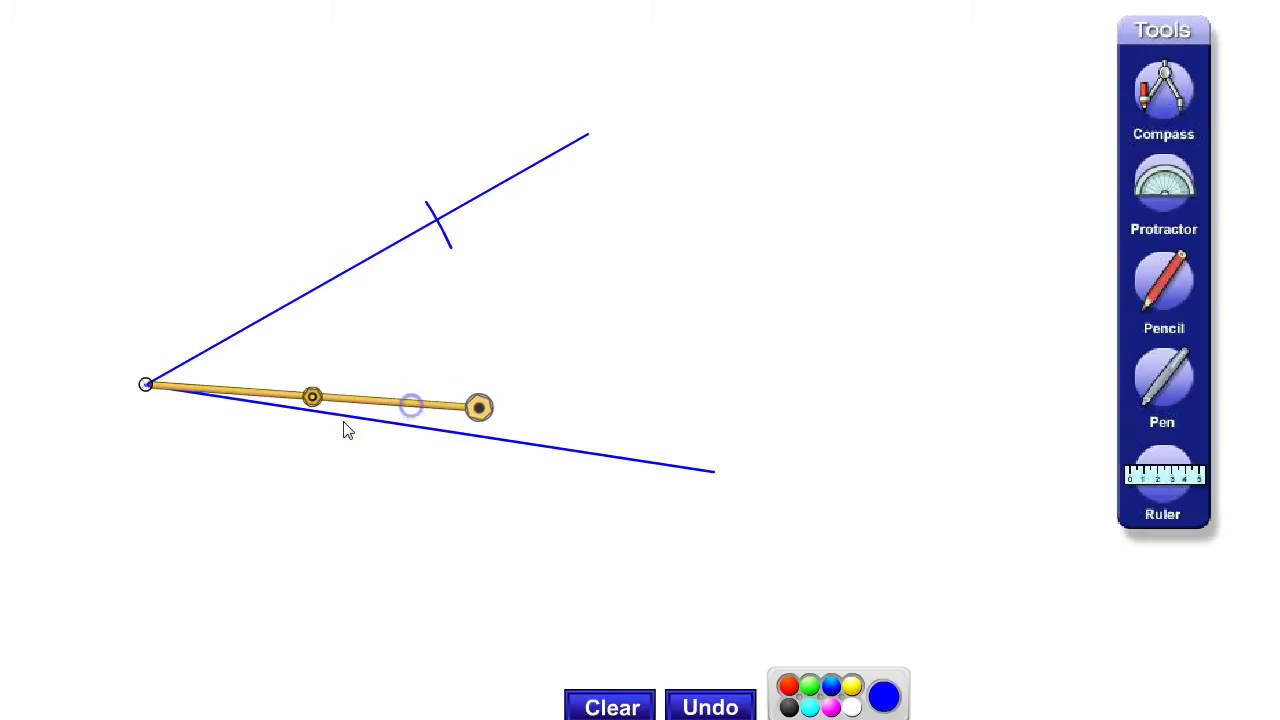
pyautogui.moveTo(311, 395); pyautogui.dragTo(307, 424)
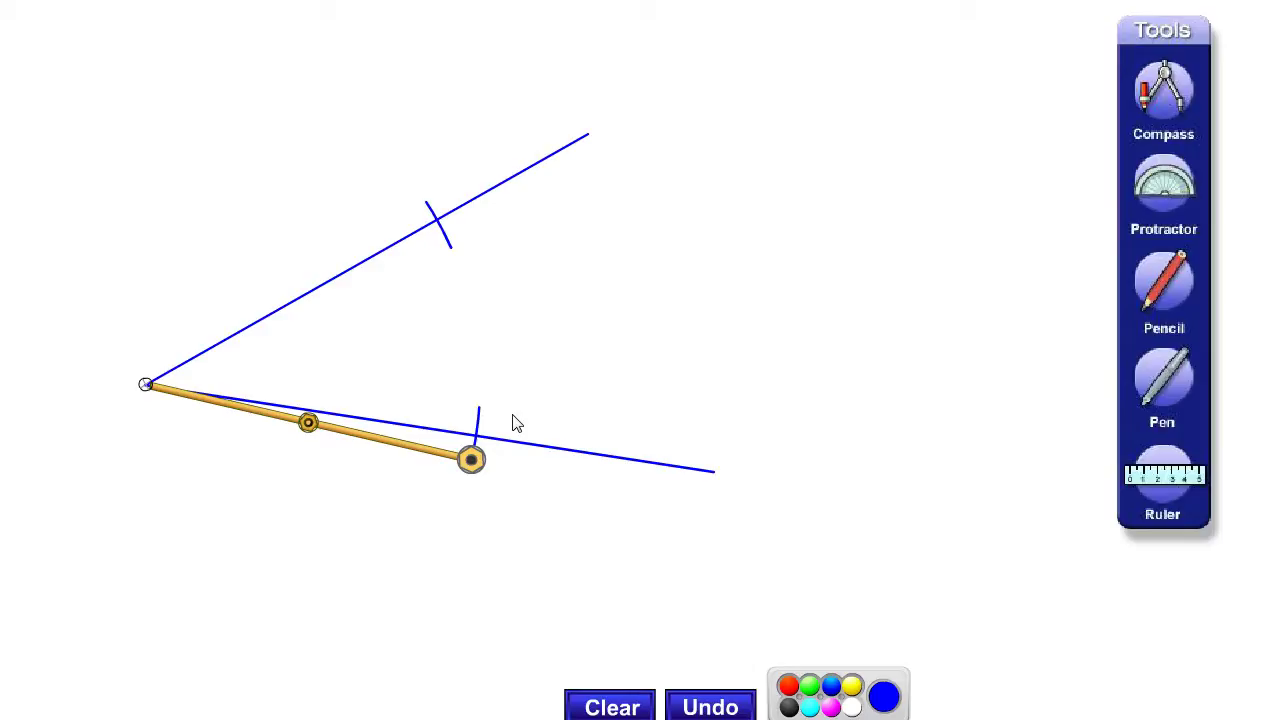
pyautogui.moveTo(516, 424)
pyautogui.mouseDown()
pyautogui.moveTo(437, 217)
pyautogui.moveTo(471, 429)
pyautogui.mouseUp()
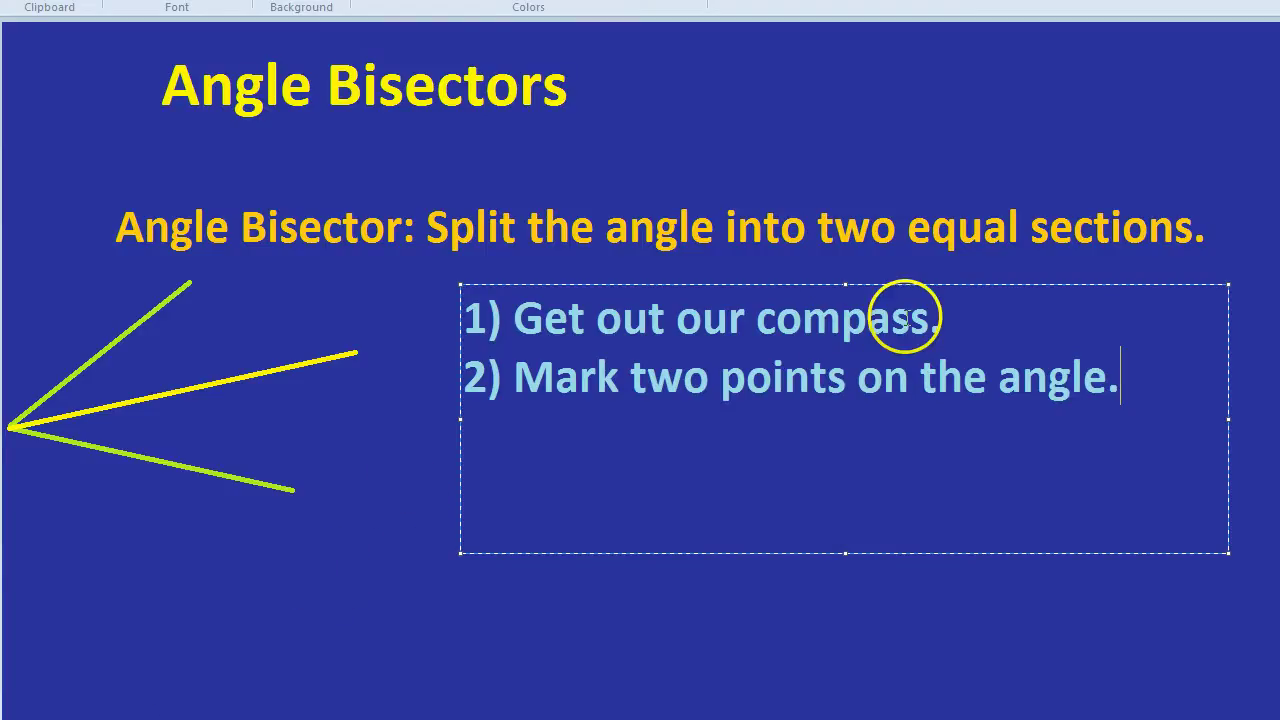
# Add 'These are our launchpads.' and step '3) Put the sharp bit on our first launchpad.'.
pyautogui.write('These are ')
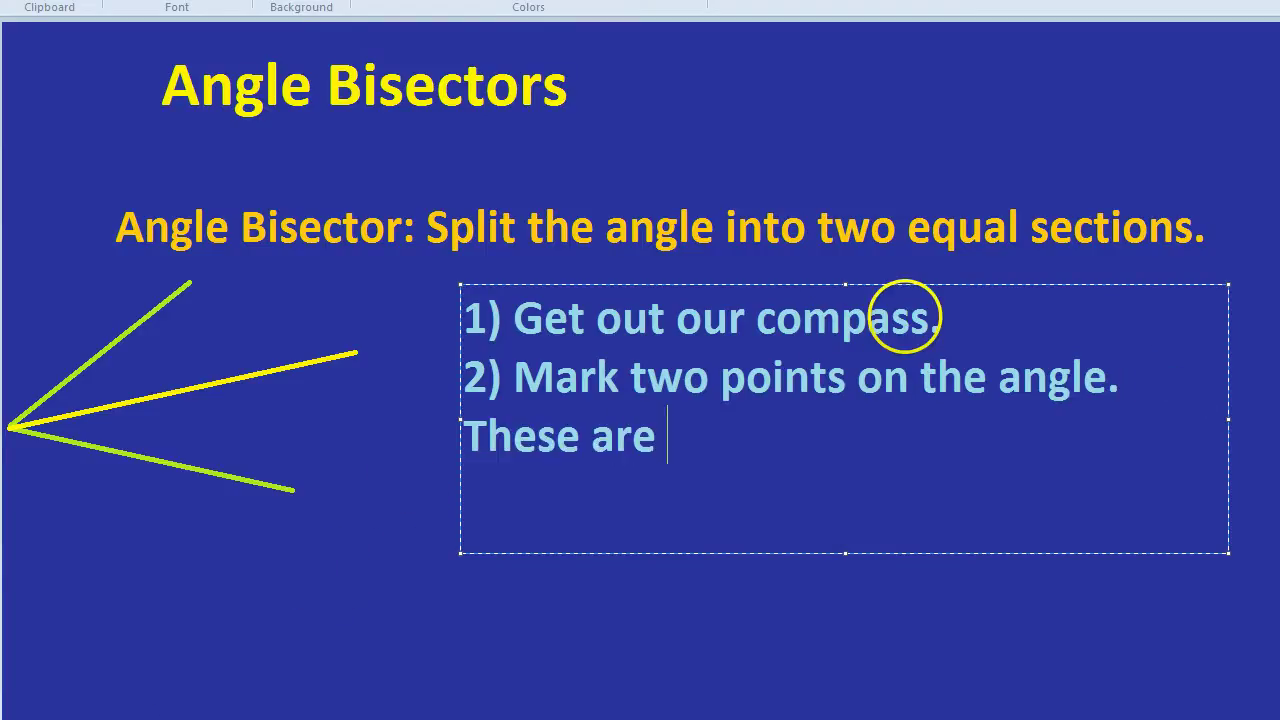
pyautogui.write('our launchpads.')
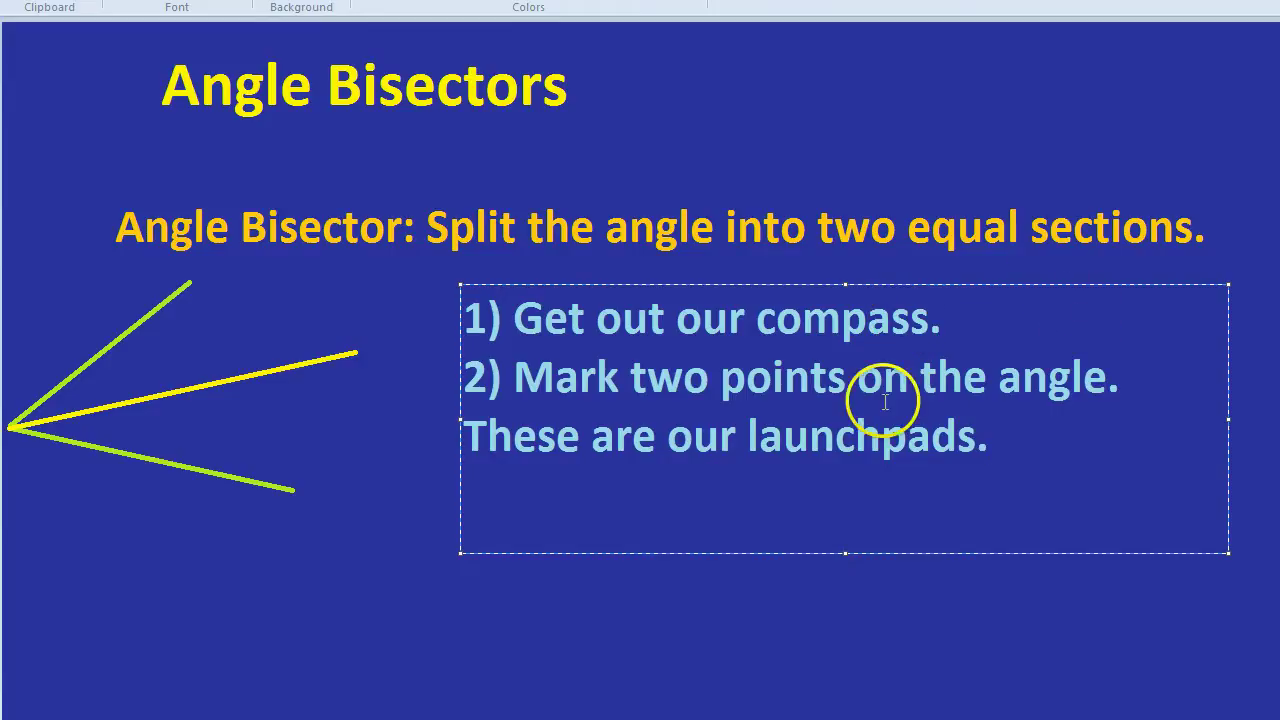
pyautogui.click(1003, 405)
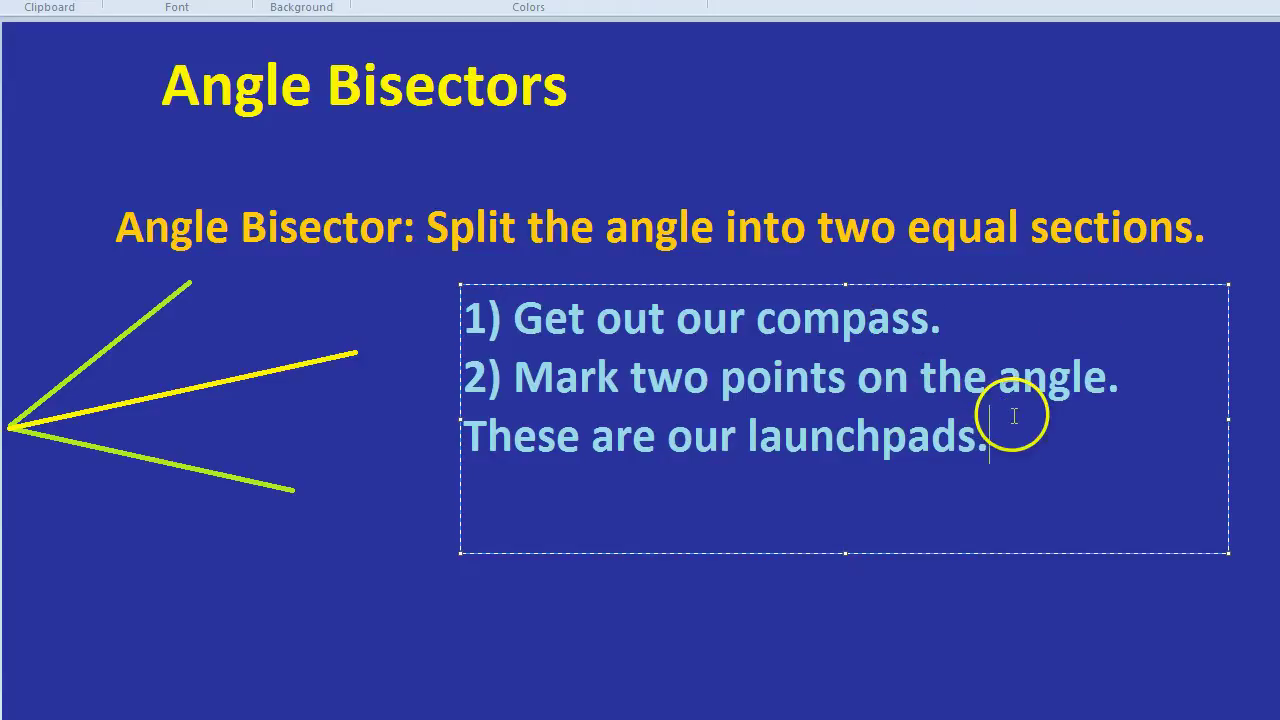
pyautogui.write('3)')
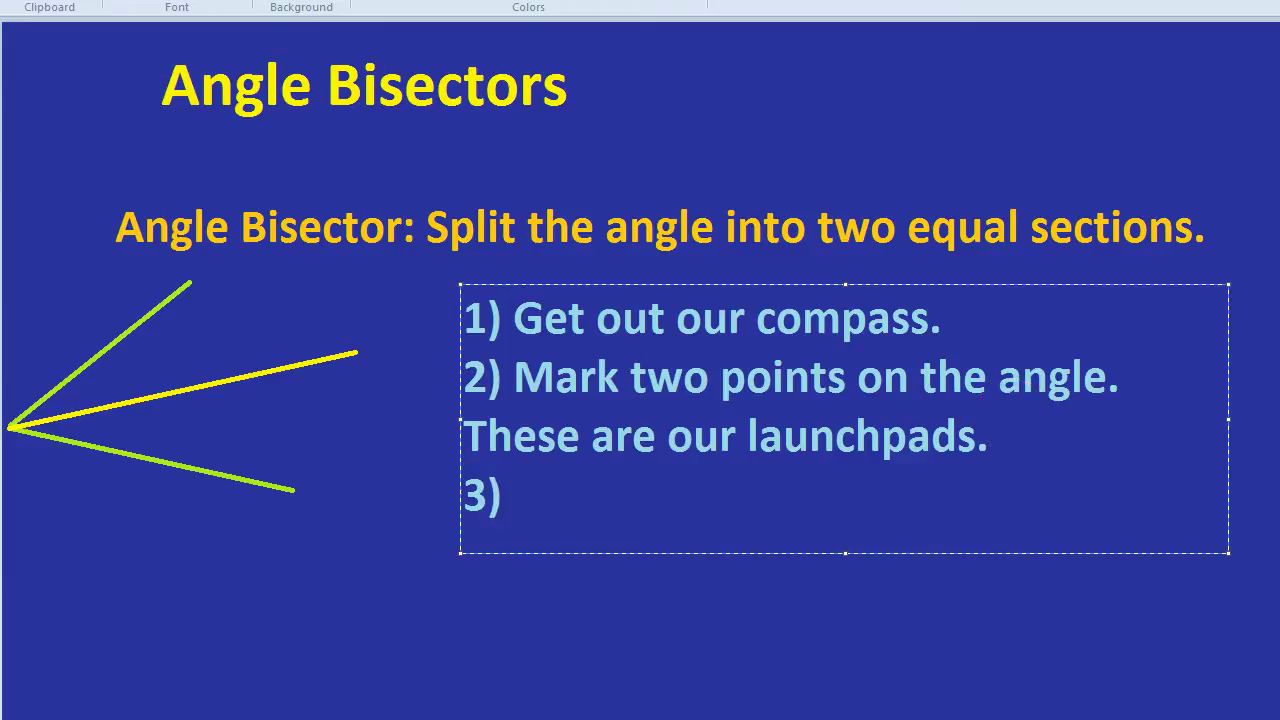
pyautogui.write(' Put the ')
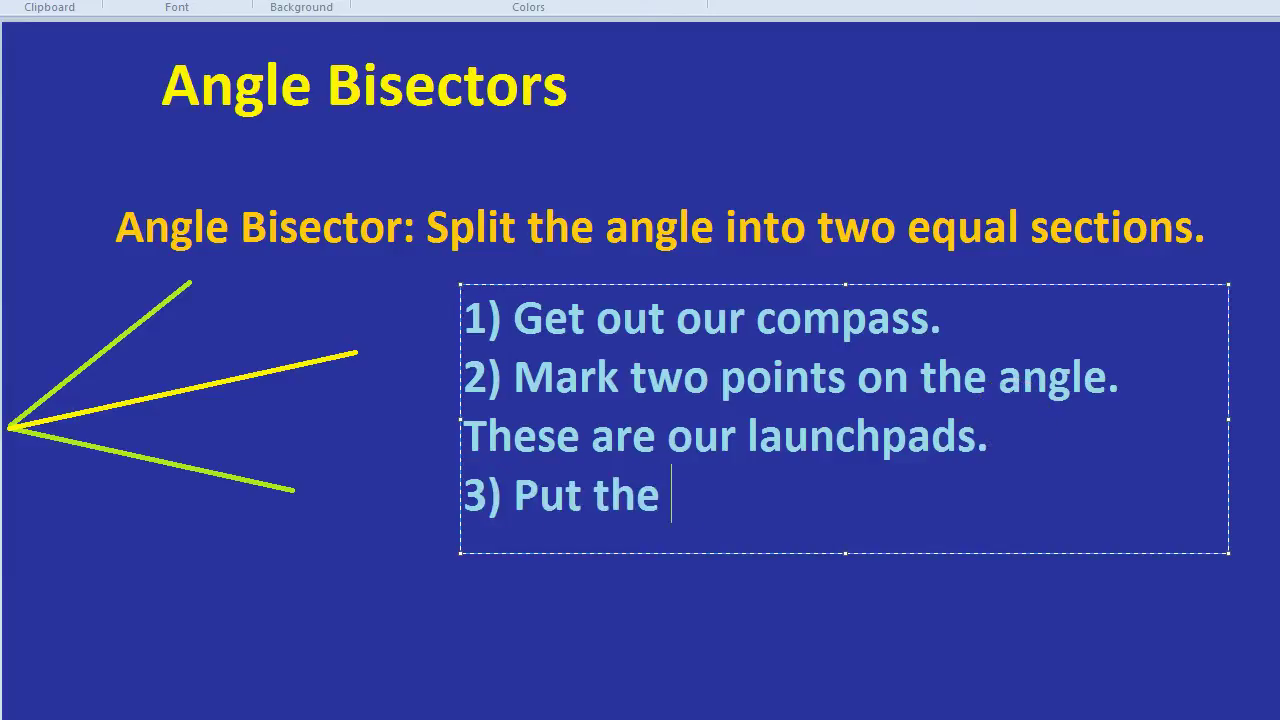
pyautogui.write('sharp bit ')
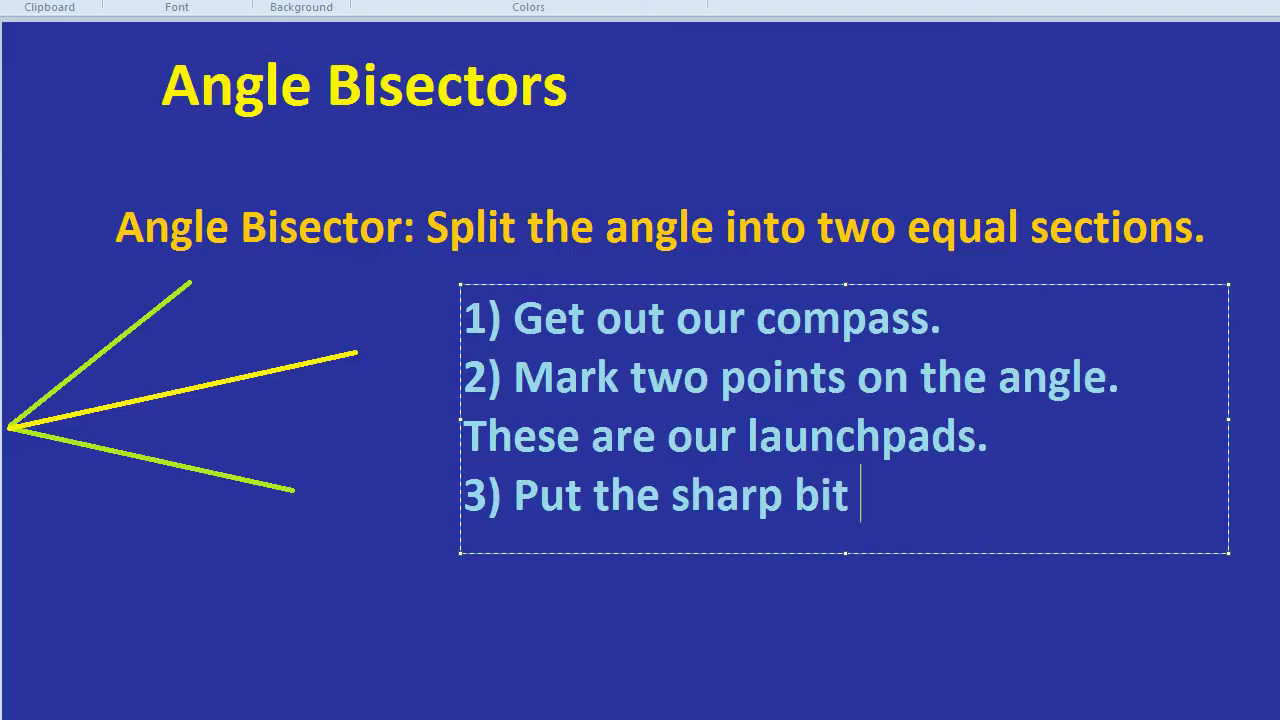
pyautogui.write('on our first')
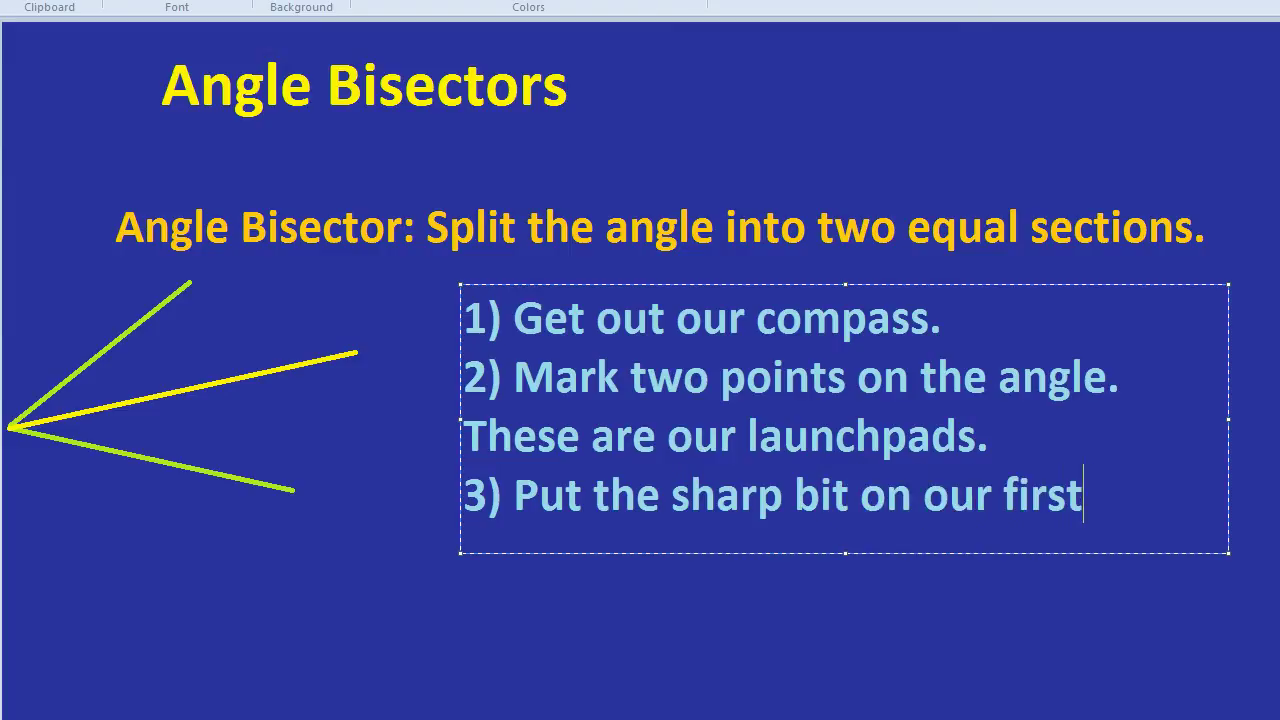
pyautogui.write(' launchpad.')
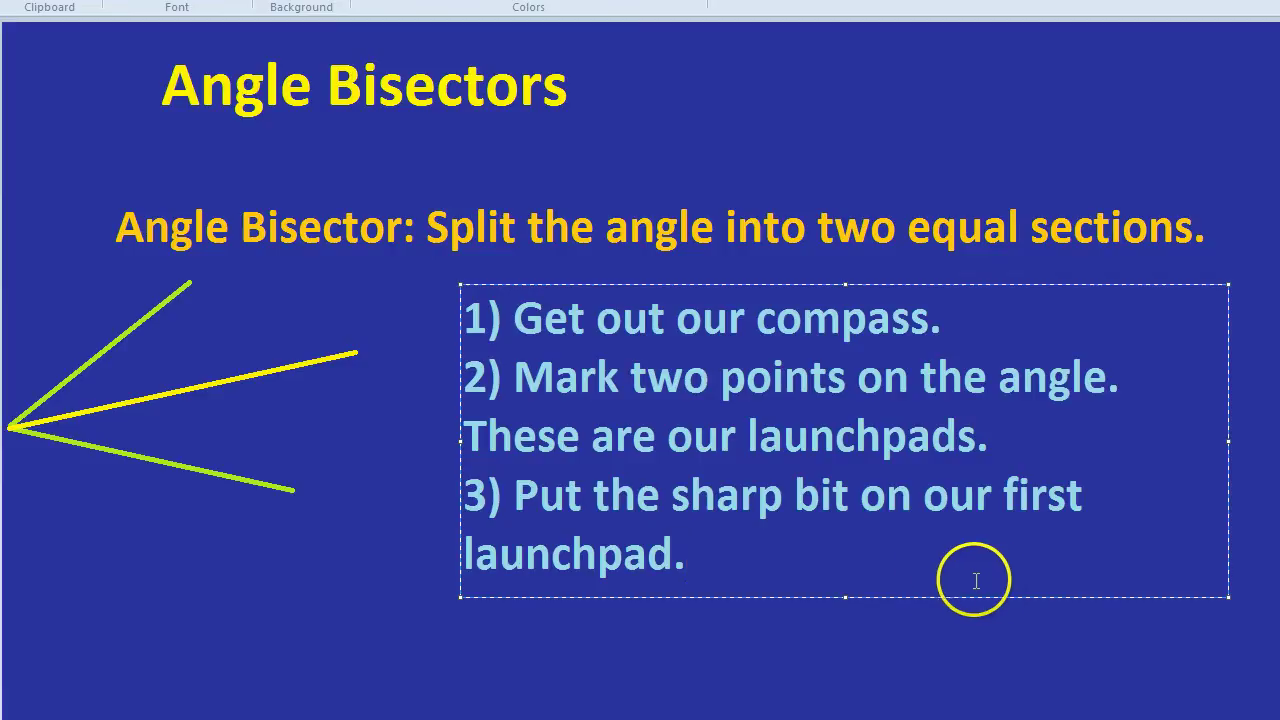
pyautogui.click(685, 632)
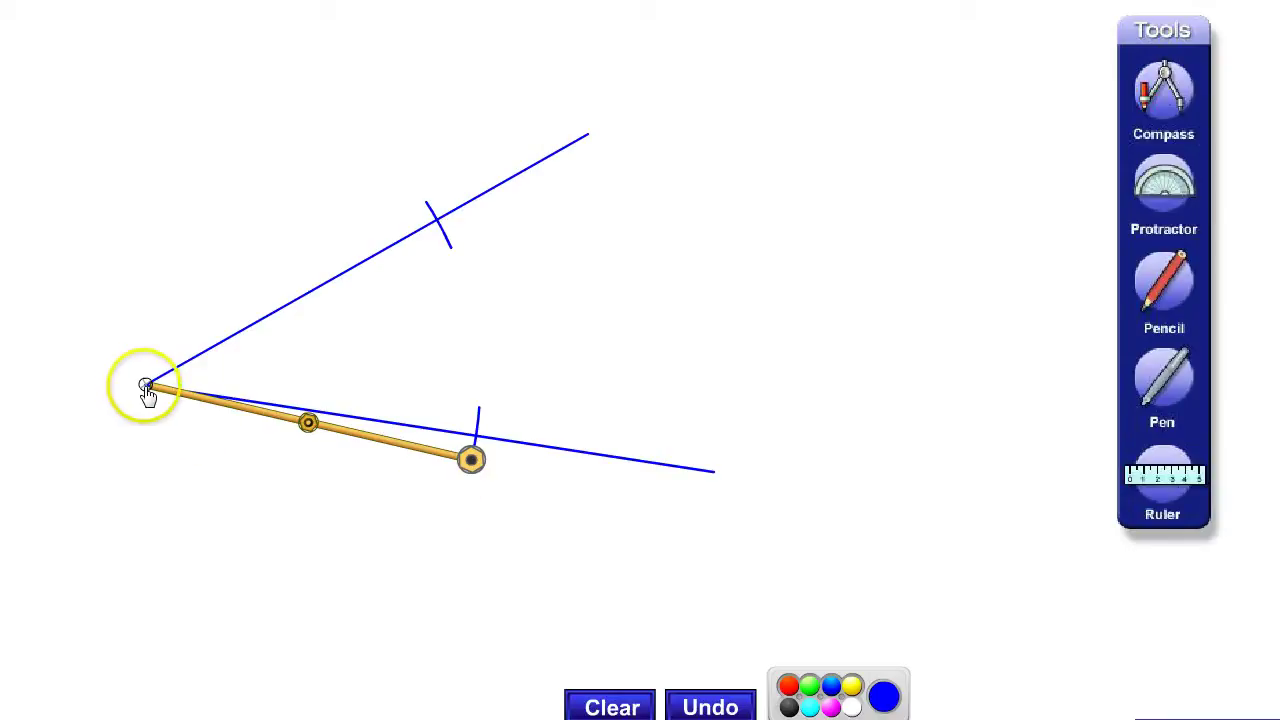
# Move the compass point to the upper ray's mark and swing an arc across the lower ray.
pyautogui.moveTo(147, 390)
pyautogui.mouseDown()
pyautogui.moveTo(210, 398)
pyautogui.moveTo(157, 392)
pyautogui.moveTo(357, 303)
pyautogui.moveTo(434, 228)
pyautogui.mouseUp()
pyautogui.click(600, 257)
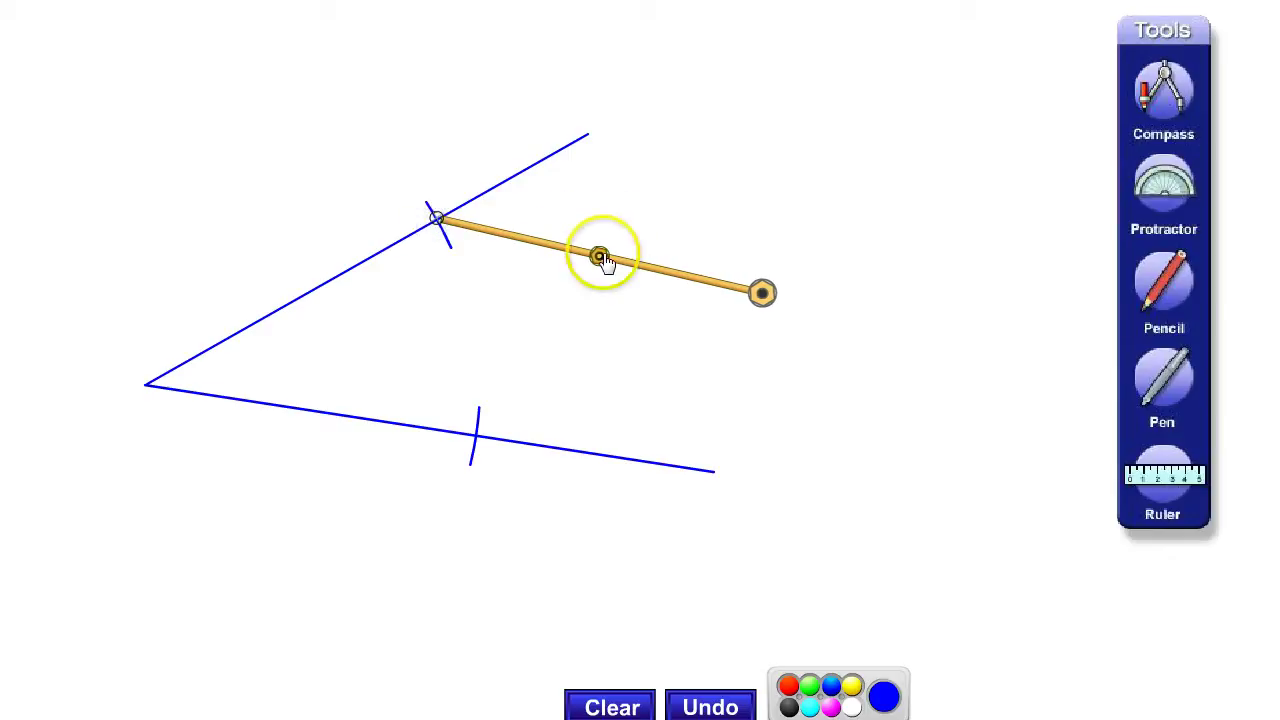
pyautogui.moveTo(600, 257)
pyautogui.mouseDown()
pyautogui.moveTo(523, 351)
pyautogui.moveTo(402, 379)
pyautogui.moveTo(588, 388)
pyautogui.moveTo(620, 91)
pyautogui.moveTo(360, 57)
pyautogui.moveTo(683, 126)
pyautogui.moveTo(707, 305)
pyautogui.moveTo(677, 372)
pyautogui.mouseUp()
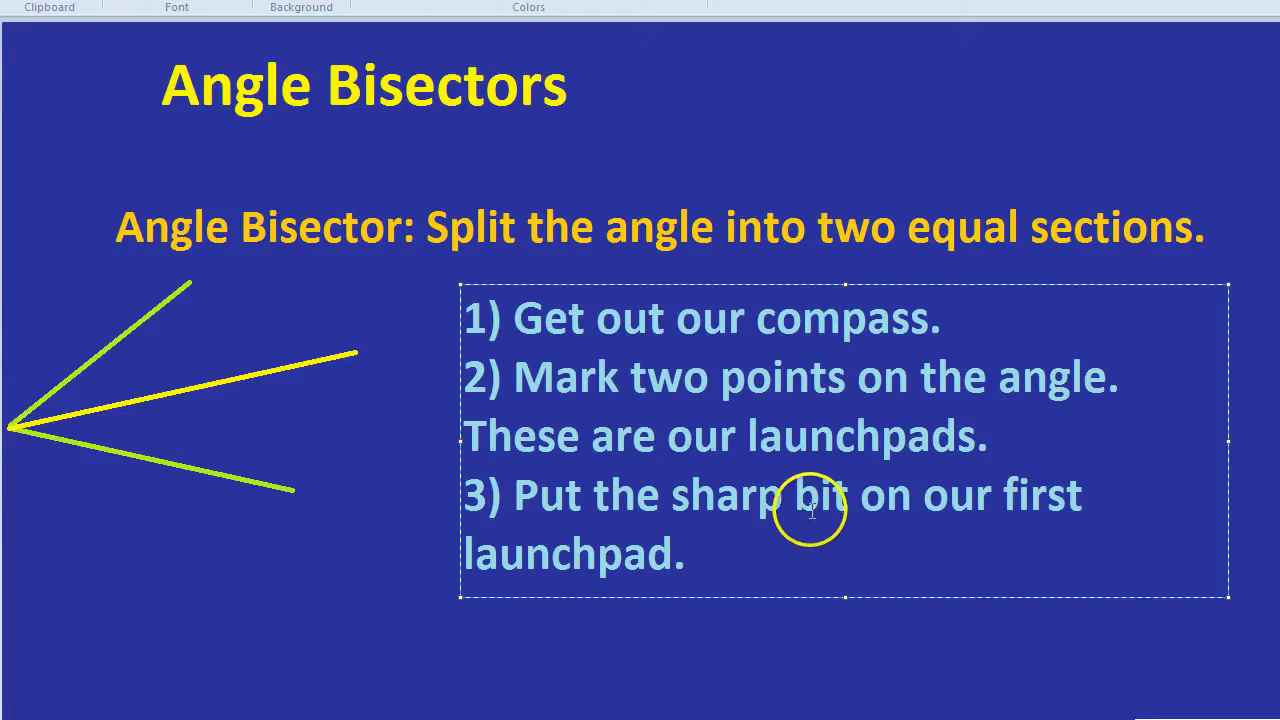
pyautogui.press('Return')
# Type step '4) Spin in a circle, from the launchpad!', widen the text box and begin step 5.
pyautogui.write('4')
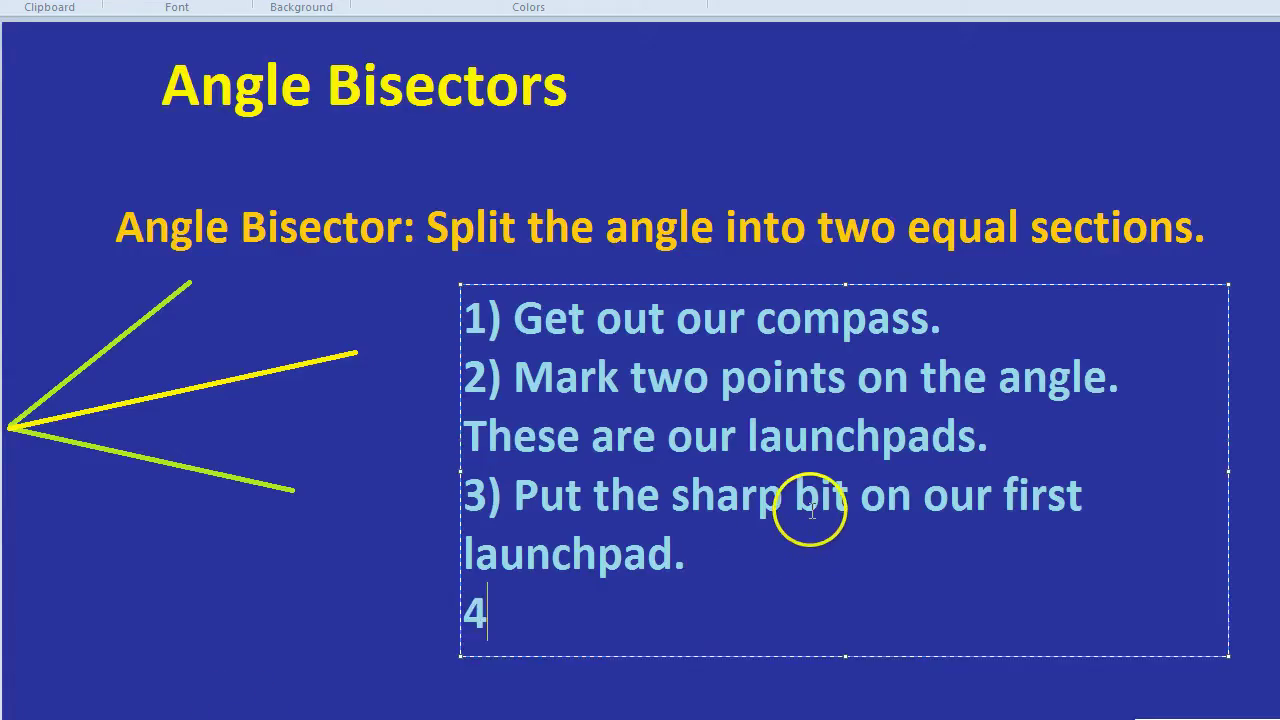
pyautogui.write(') Spi')
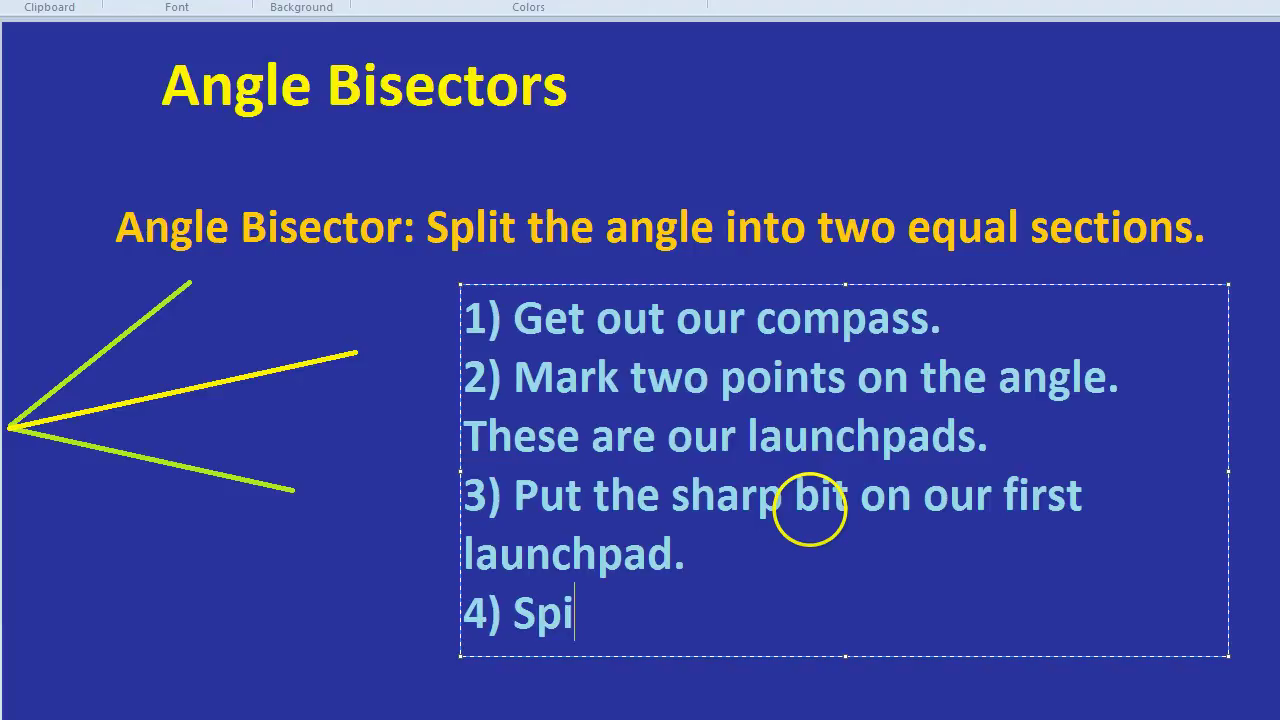
pyautogui.write('n in a circle')
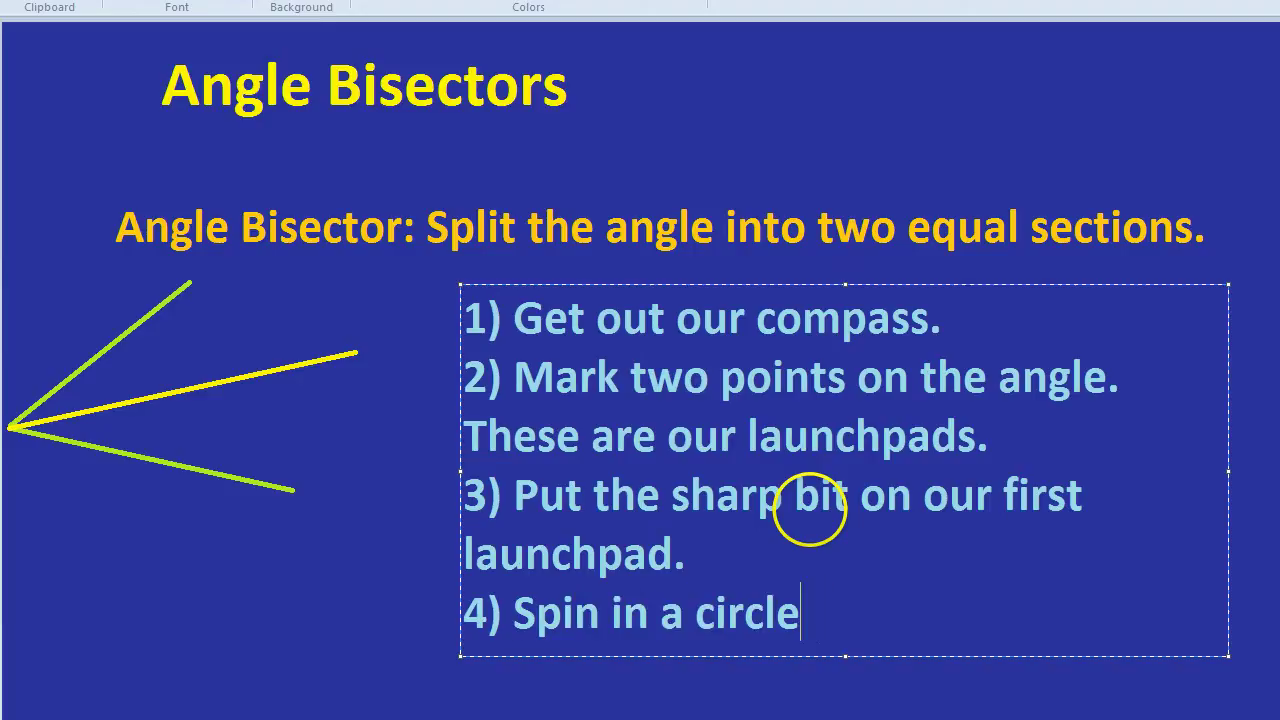
pyautogui.write(', from the lau')
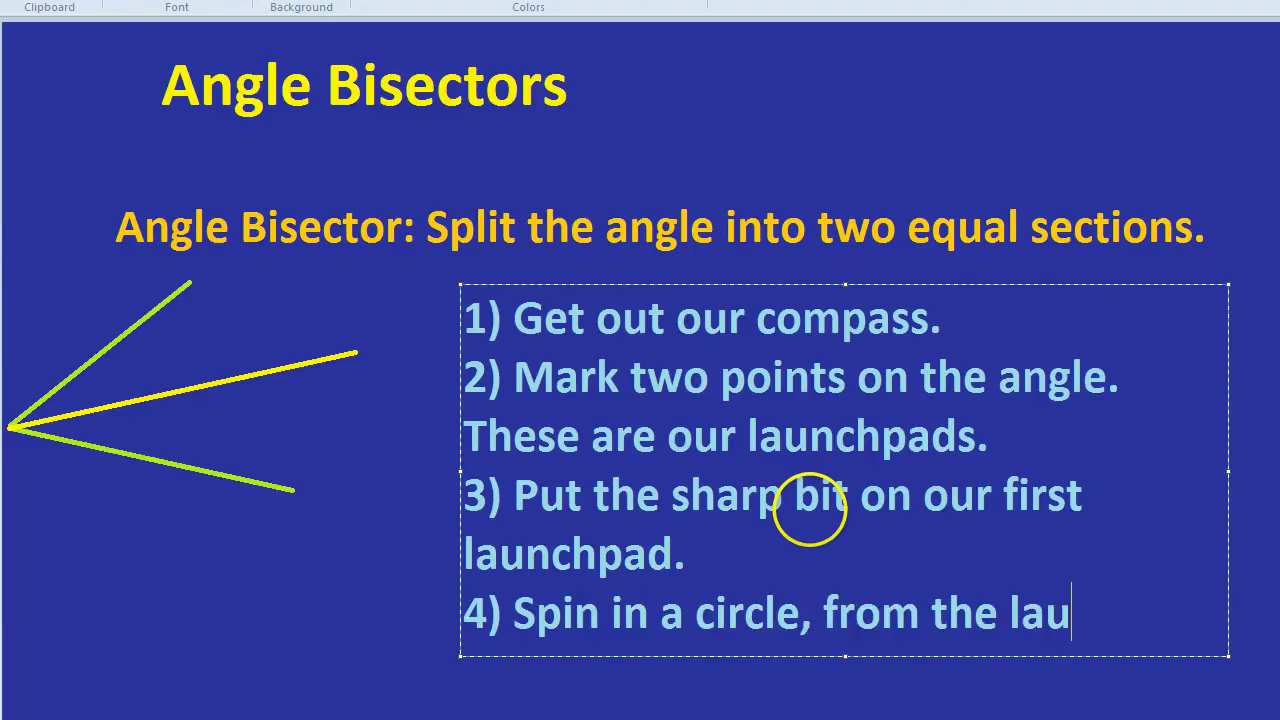
pyautogui.write('nchpad!')
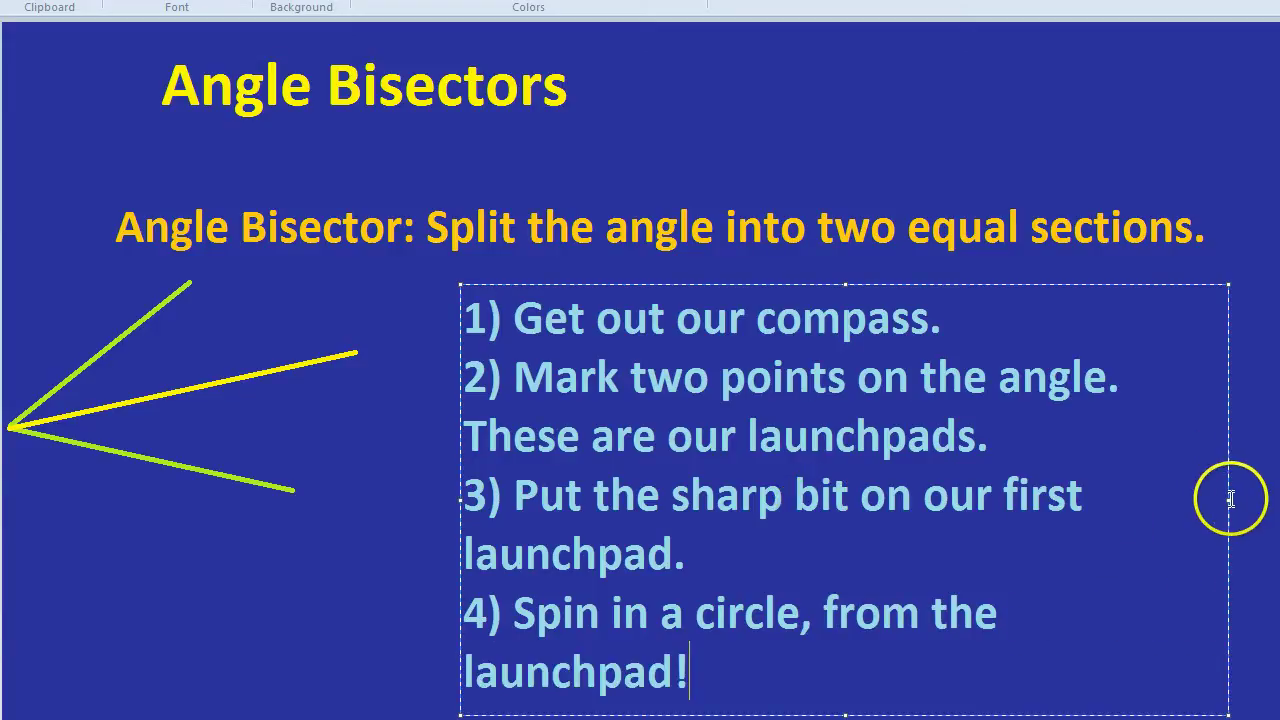
pyautogui.moveTo(1228, 497); pyautogui.dragTo(1279, 497)
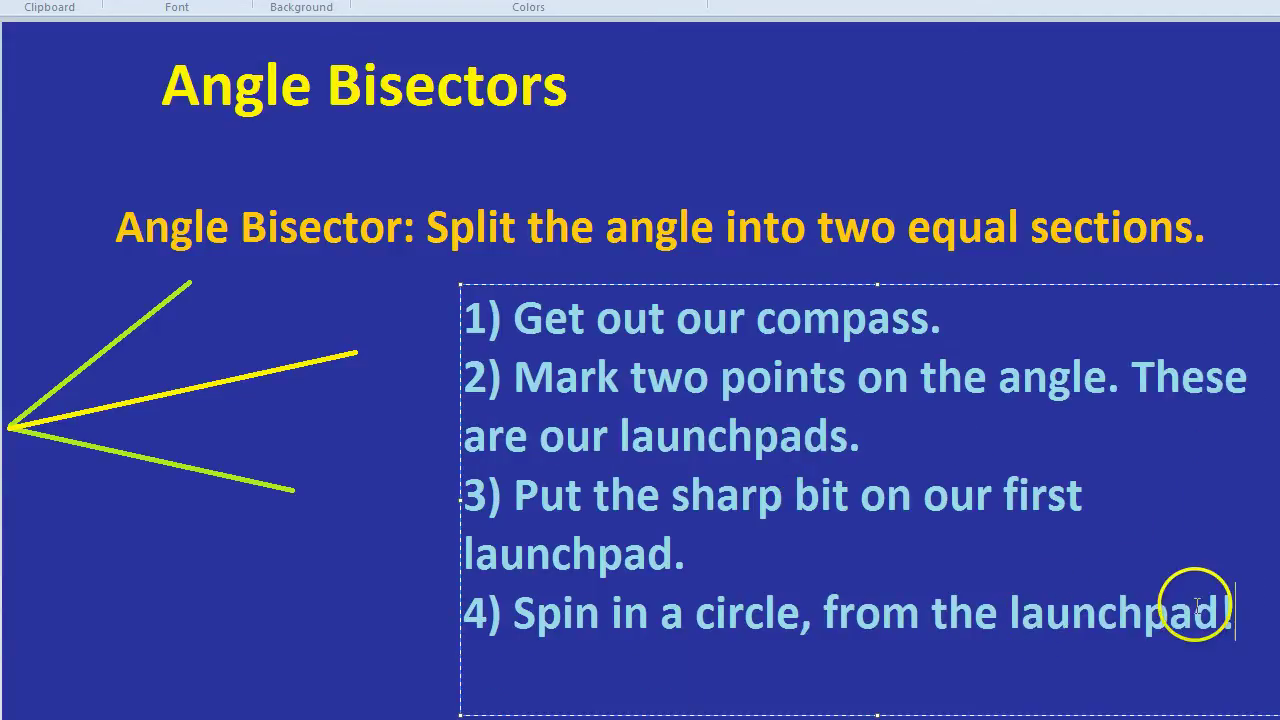
pyautogui.write('5)')
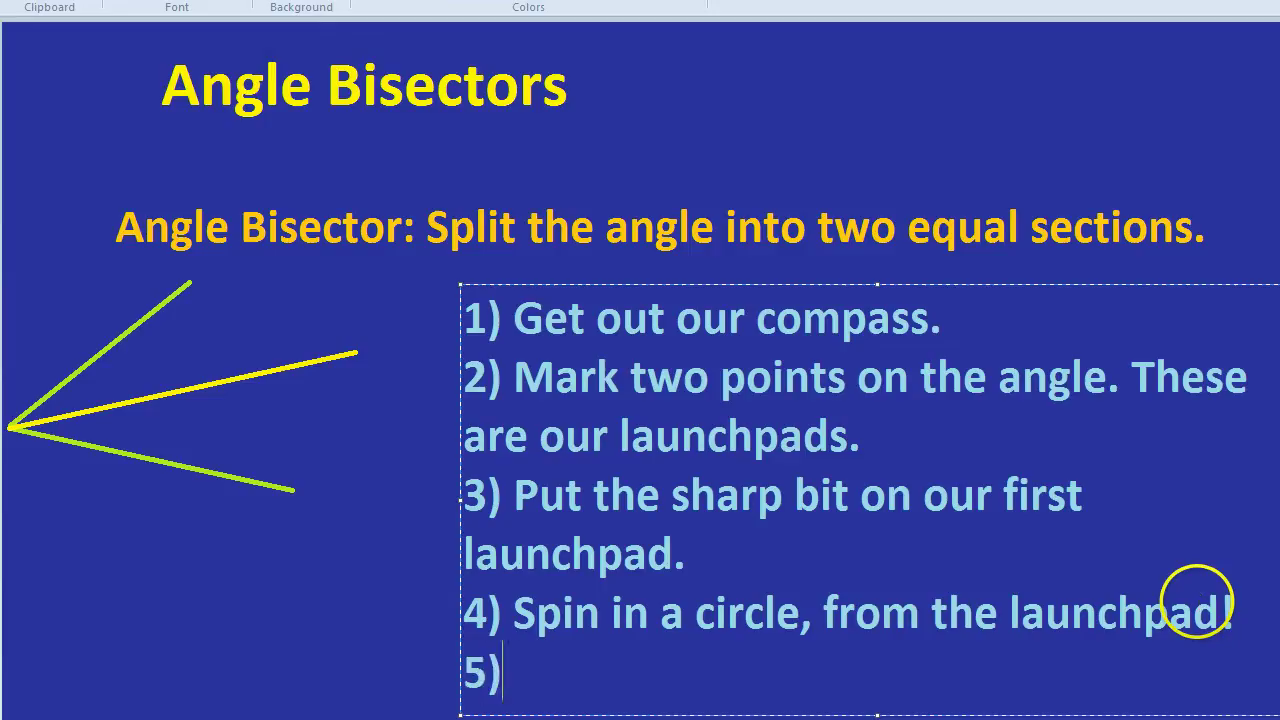
pyautogui.write(' Spin in a')
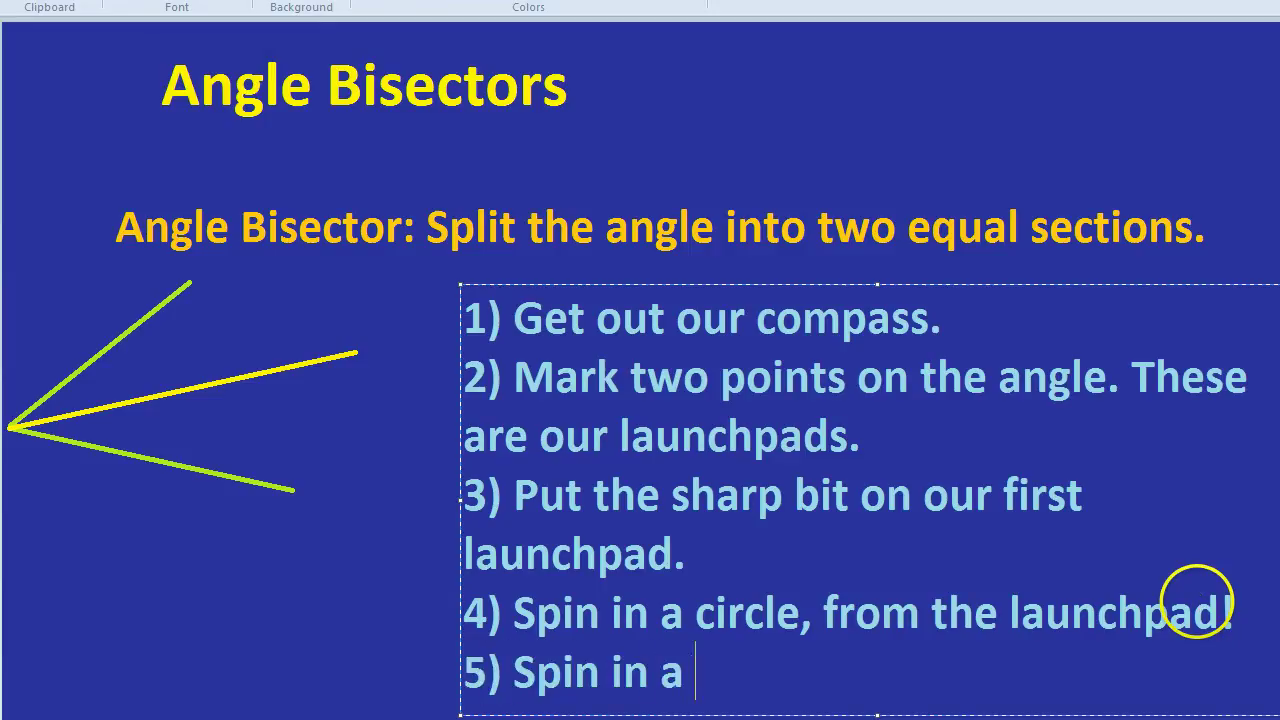